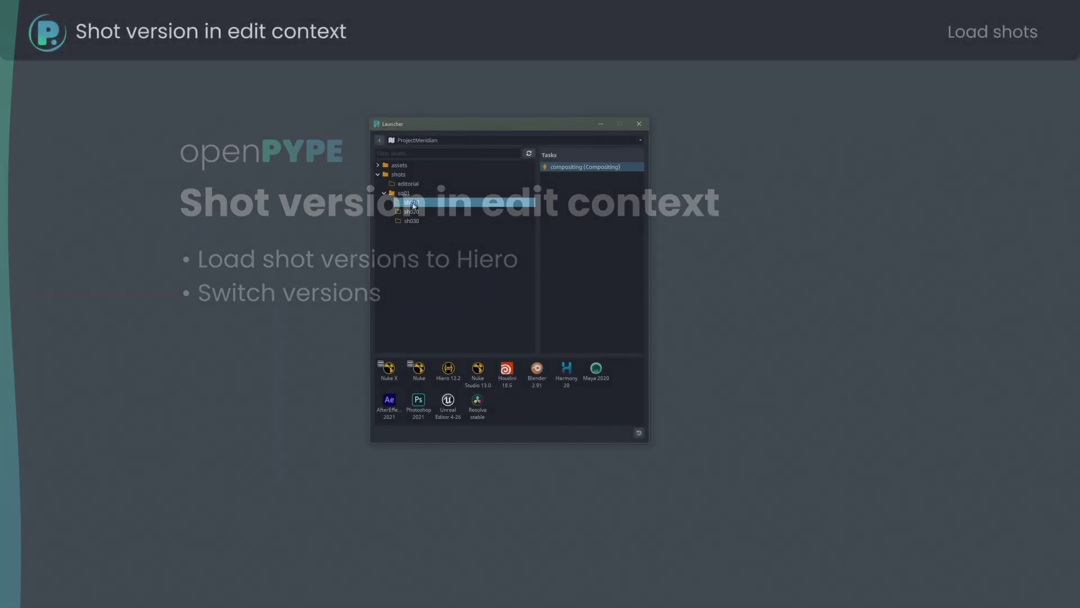
Launch Hiero 12.2 for the sq01 editorial conform task and open the OpenPype Asset Loader
{"action": "left_click", "coordinate": [414, 211]}
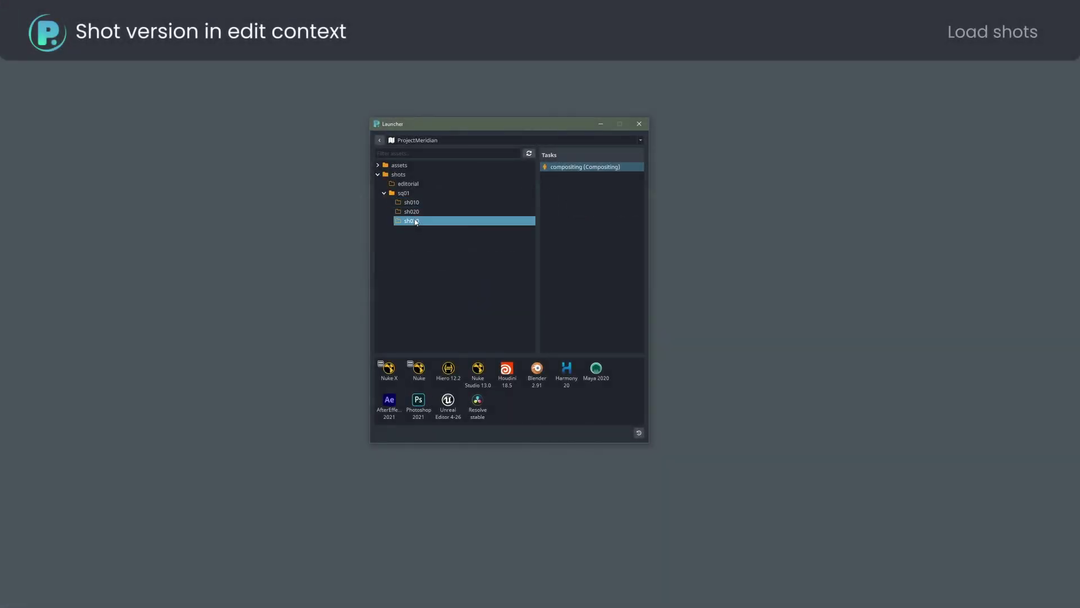
{"action": "left_click", "coordinate": [416, 184]}
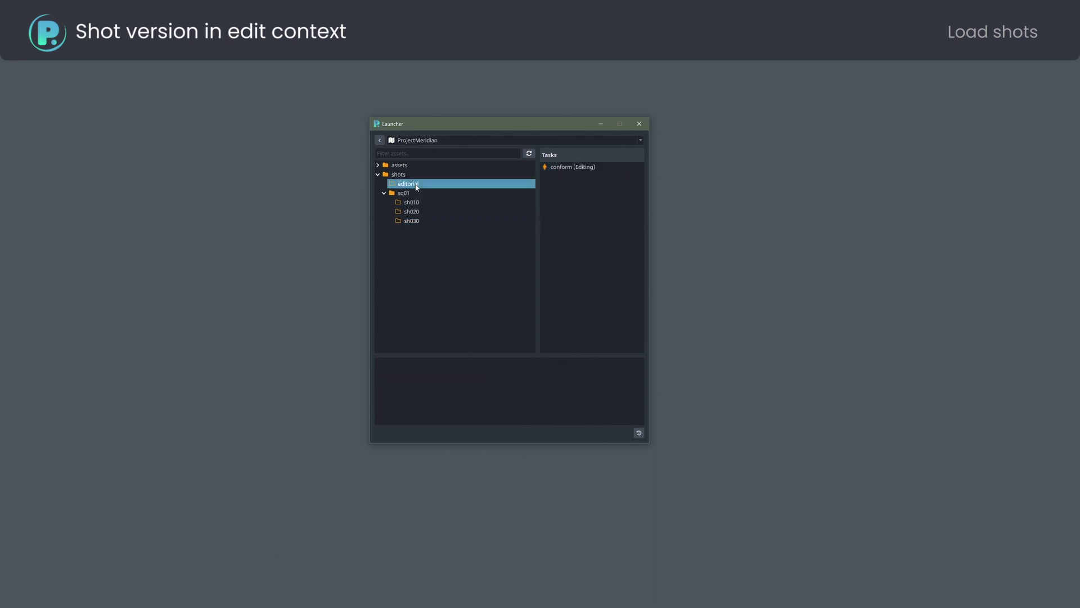
{"action": "left_click", "coordinate": [574, 166]}
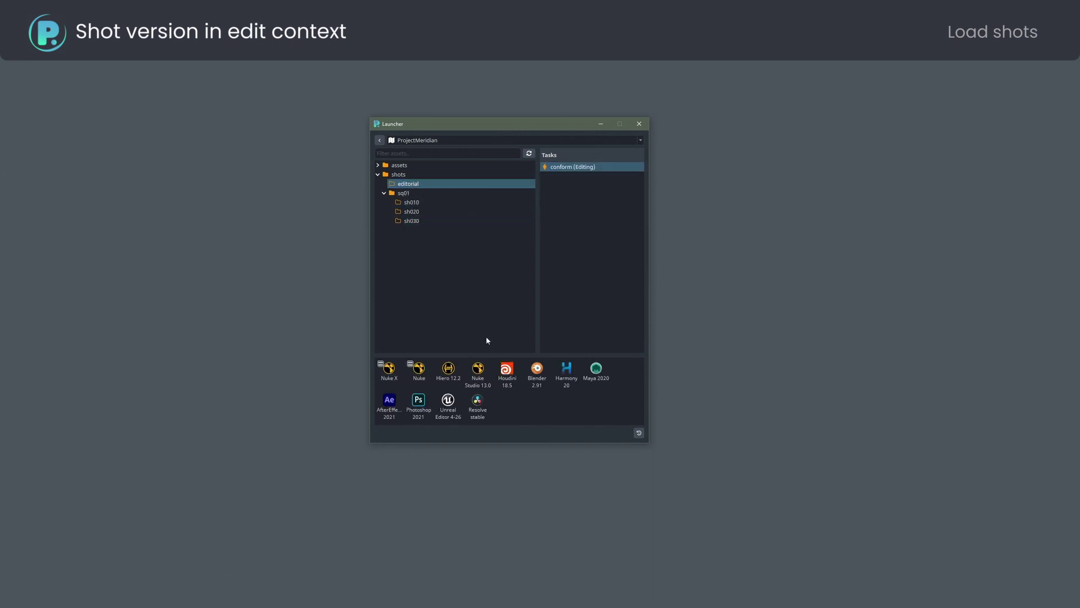
{"action": "left_click", "coordinate": [448, 369]}
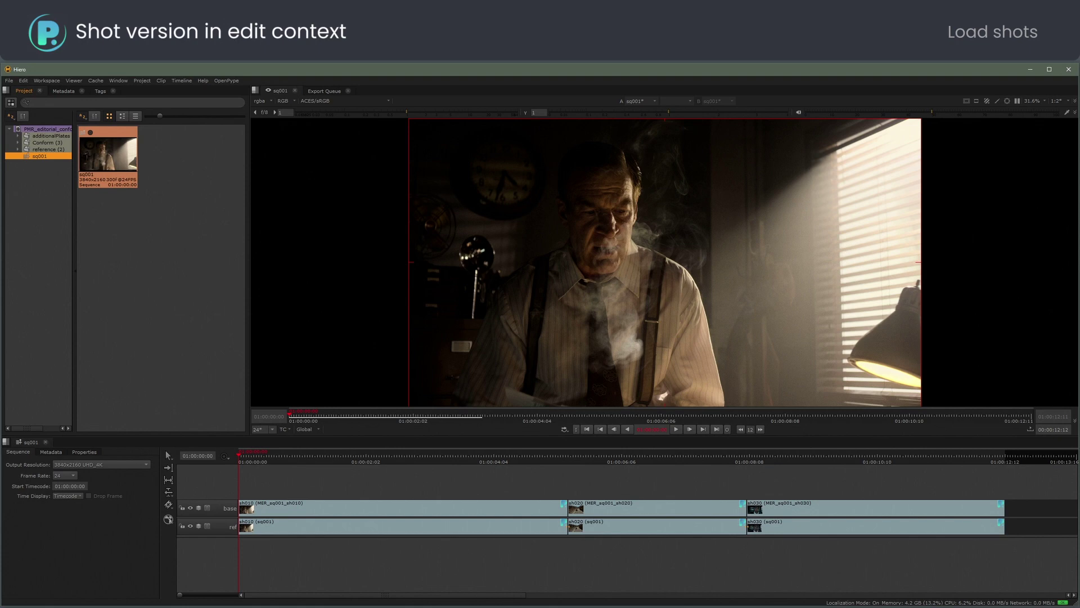
{"action": "left_click", "coordinate": [226, 81]}
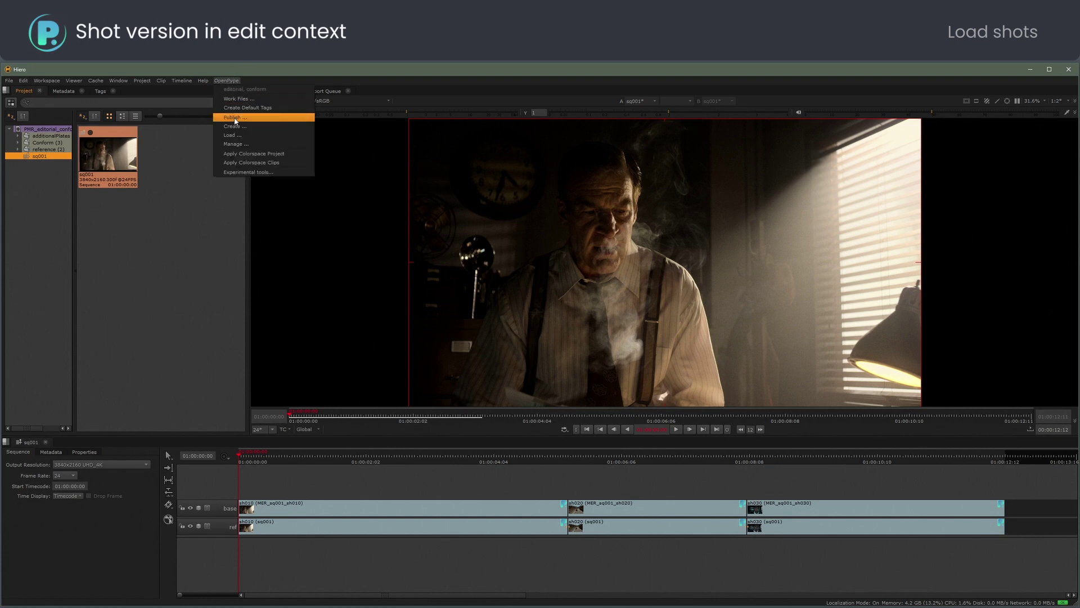
{"action": "left_click", "coordinate": [237, 138]}
Load the renderCompositingMain renders of sh010, sh020 and sh030 as exr clips
{"action": "left_click", "coordinate": [274, 193]}
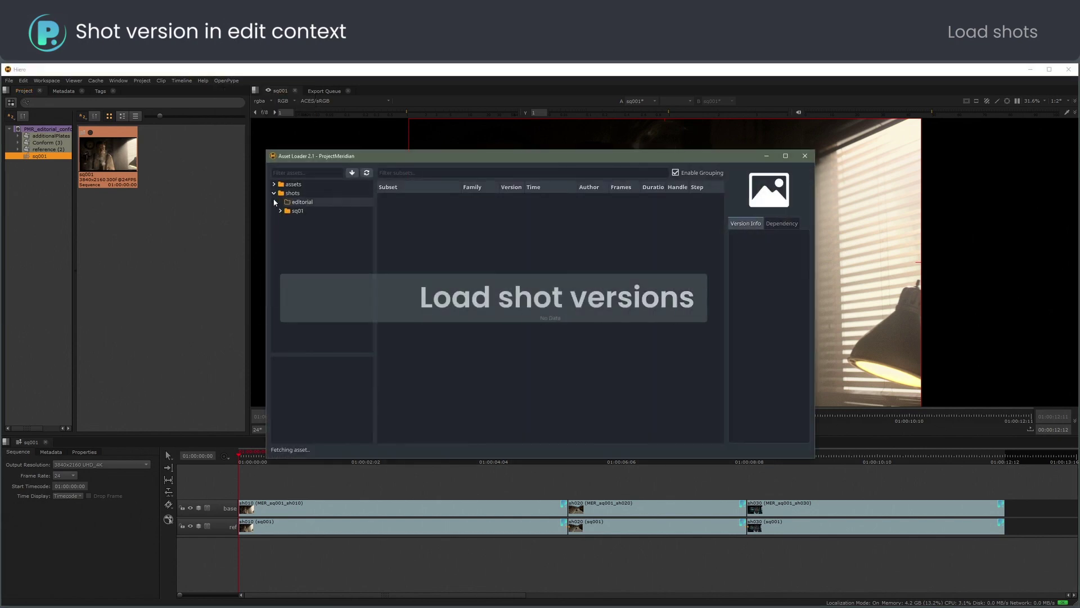
{"action": "left_click", "coordinate": [305, 219]}
{"action": "left_click", "coordinate": [433, 252]}
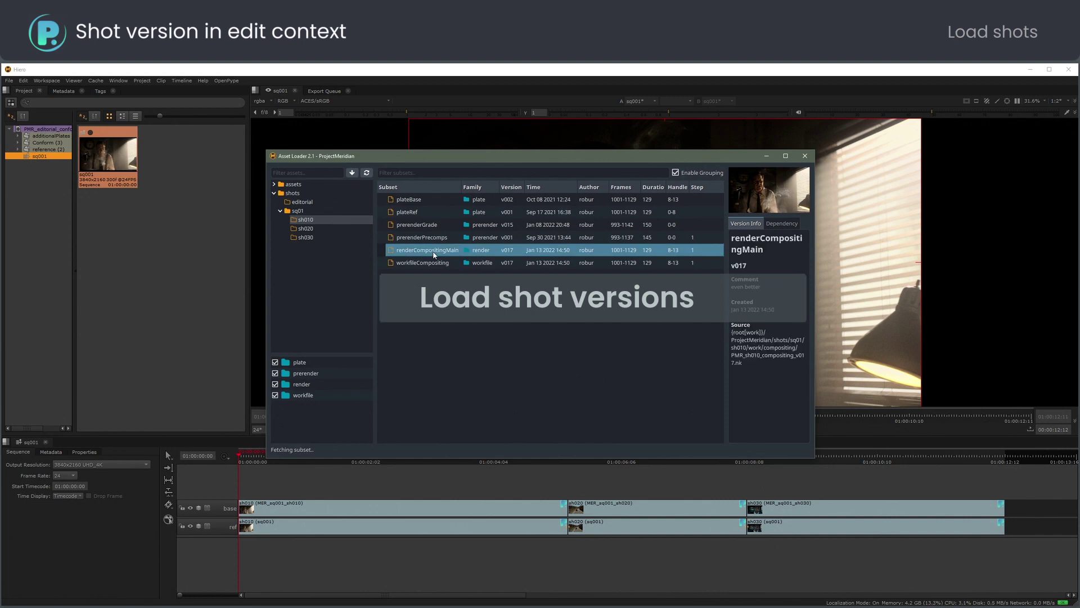
{"action": "left_click", "coordinate": [306, 238], "text": "shift"}
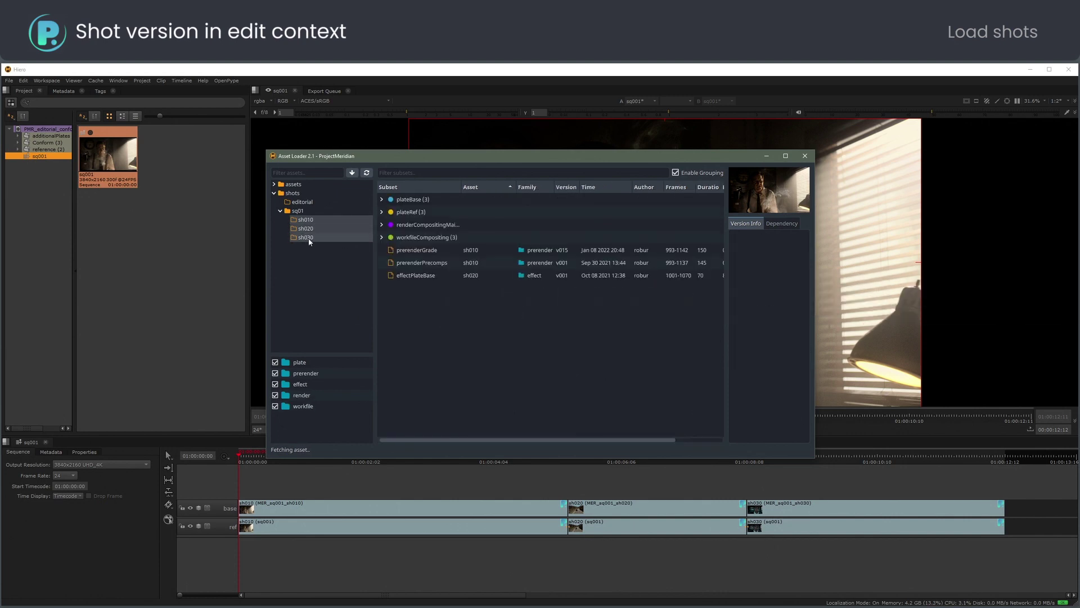
{"action": "right_click", "coordinate": [437, 226]}
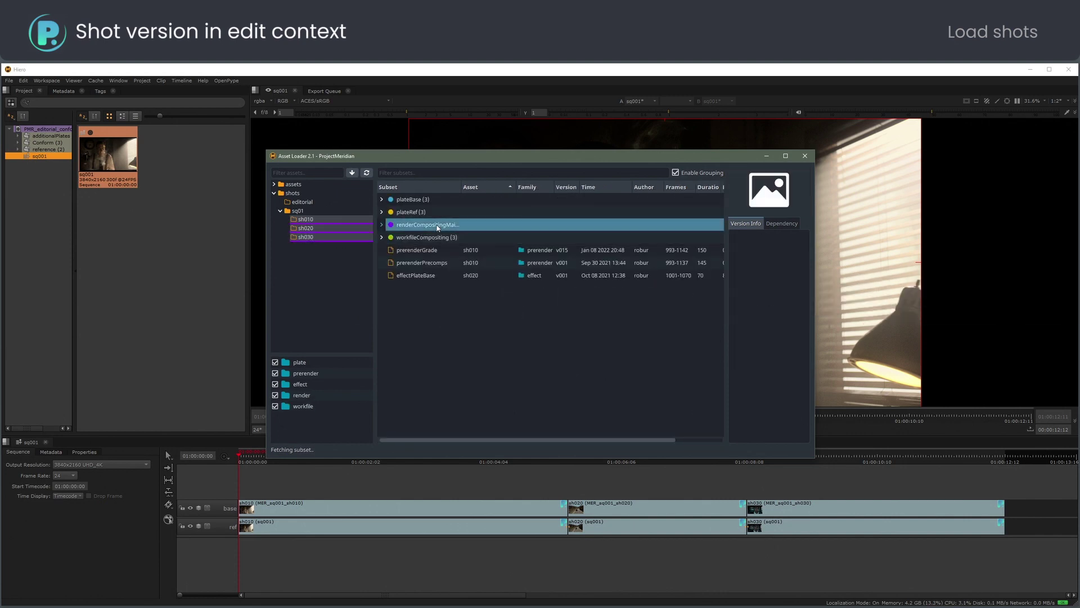
{"action": "left_click", "coordinate": [461, 222]}
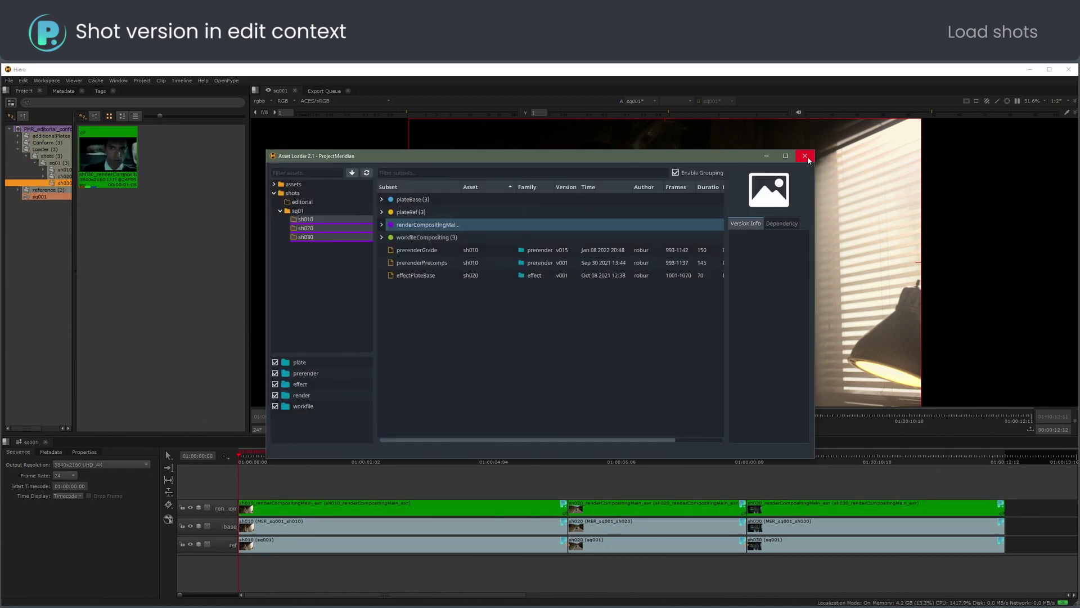
Show the loaded clips in the Loader bin, widen the track name column, and rewind the playhead
{"action": "left_click", "coordinate": [52, 151]}
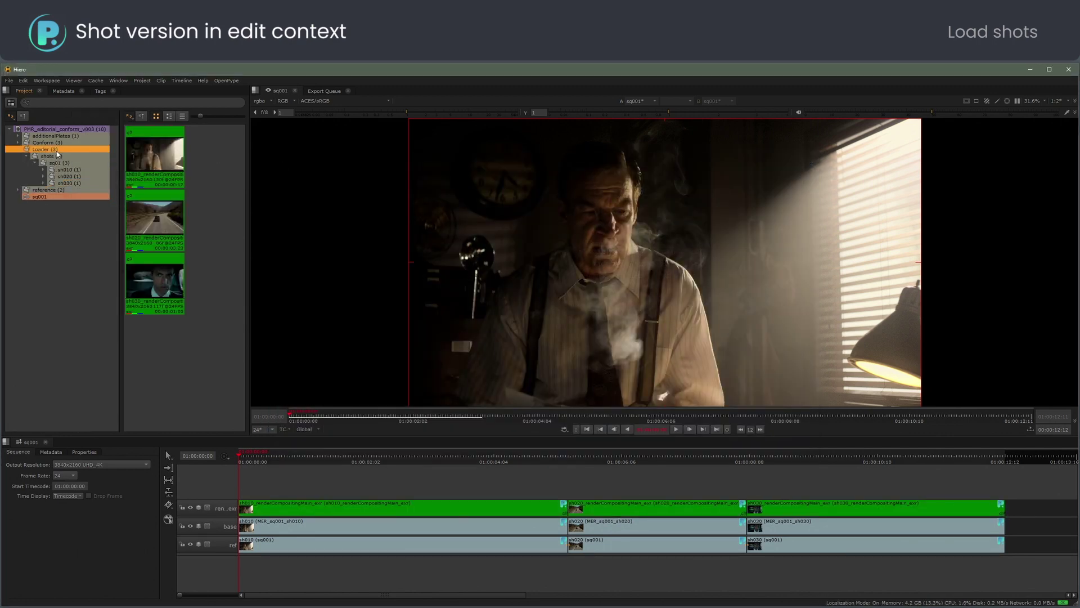
{"action": "left_click_drag", "start_coordinate": [238, 498], "coordinate": [309, 494]}
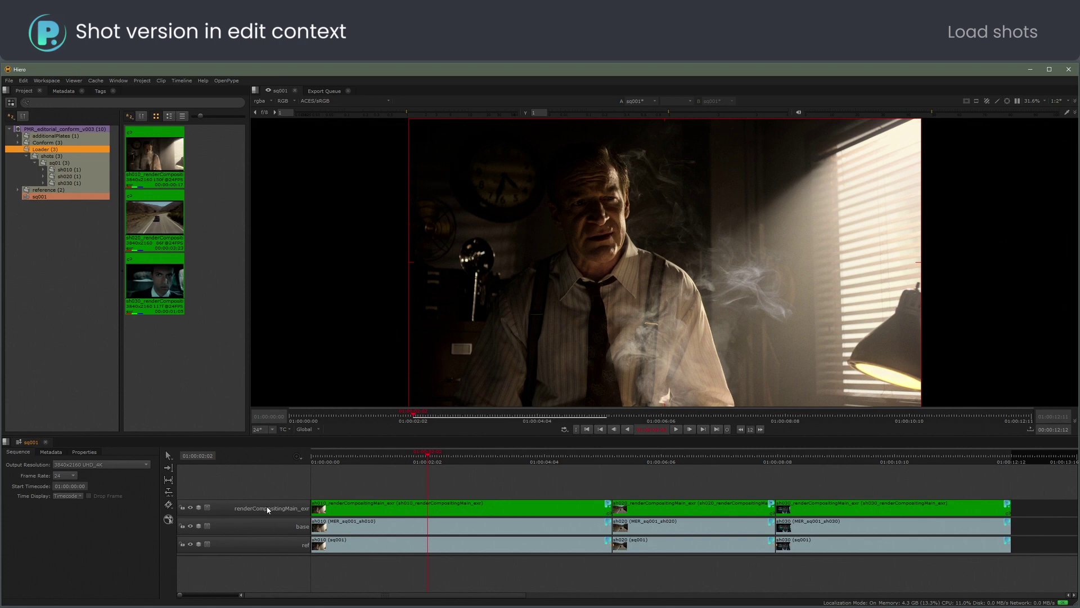
{"action": "key", "text": "Home"}
{"action": "scroll", "coordinate": [418, 377], "scroll_direction": "down", "scroll_amount": 1}
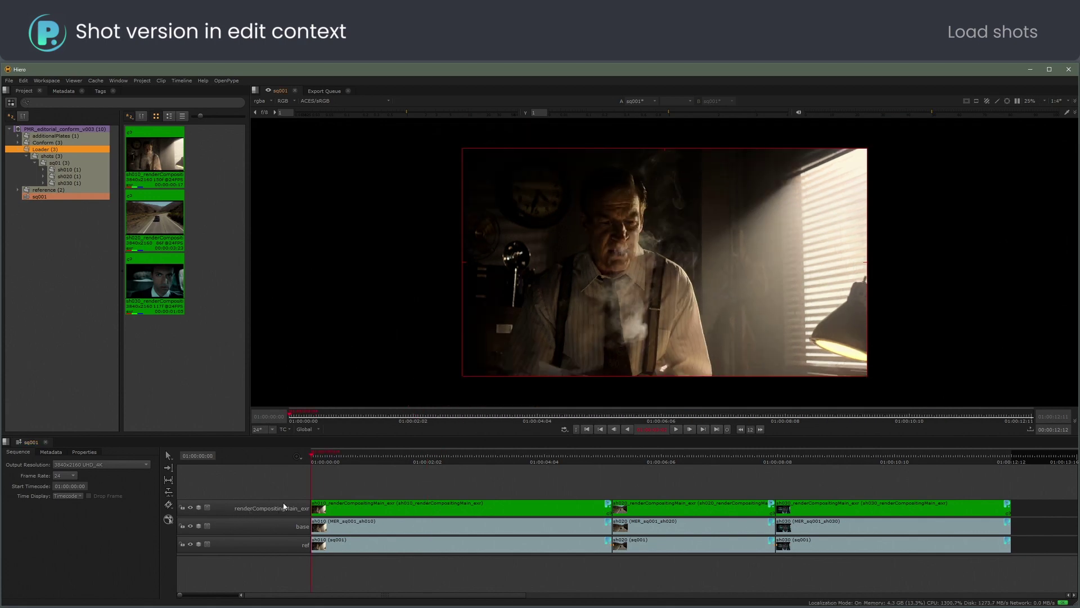
Select the render and ref tracks and play back the sq001 sequence
{"action": "left_click", "coordinate": [289, 515]}
{"action": "left_click", "coordinate": [267, 545]}
{"action": "left_click", "coordinate": [676, 428]}
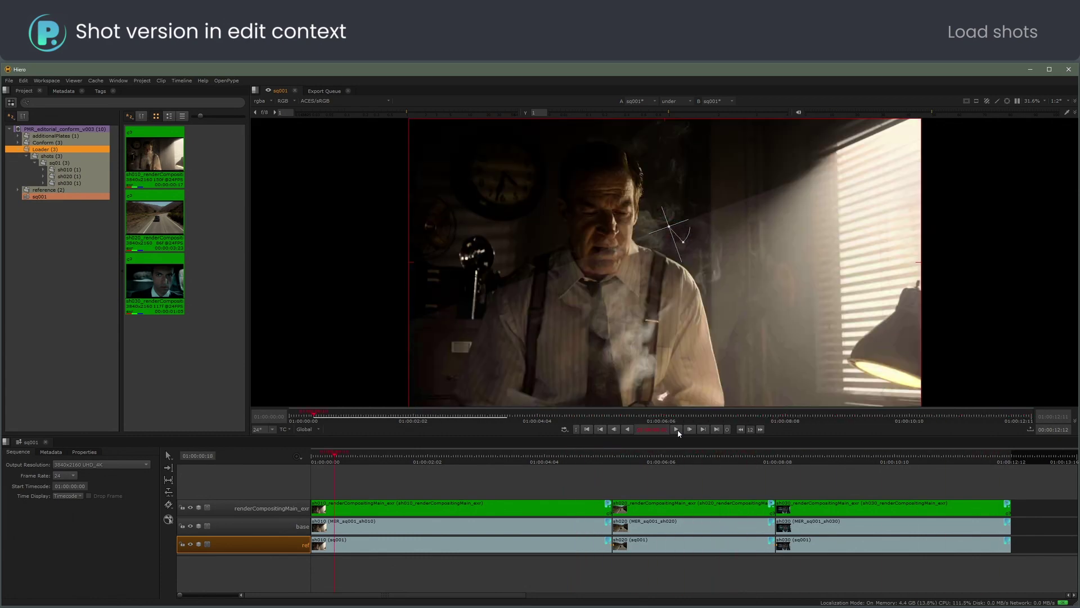
Switch the sh010 render clip to v017 in Scene Inventory, then move the playhead into sh020
{"action": "left_click", "coordinate": [225, 80]}
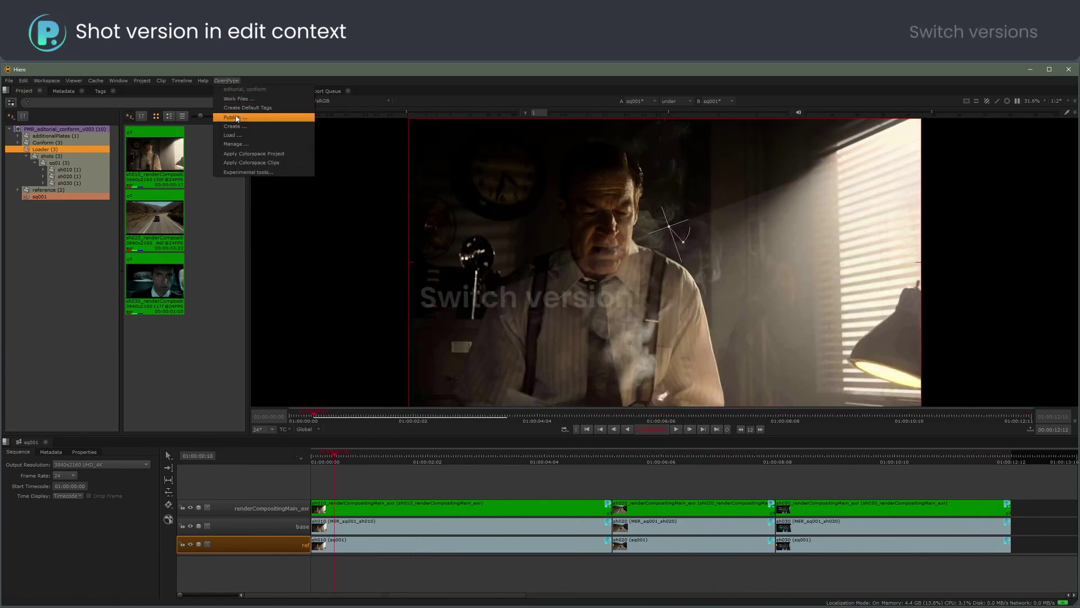
{"action": "left_click", "coordinate": [245, 141]}
{"action": "left_click", "coordinate": [368, 291]}
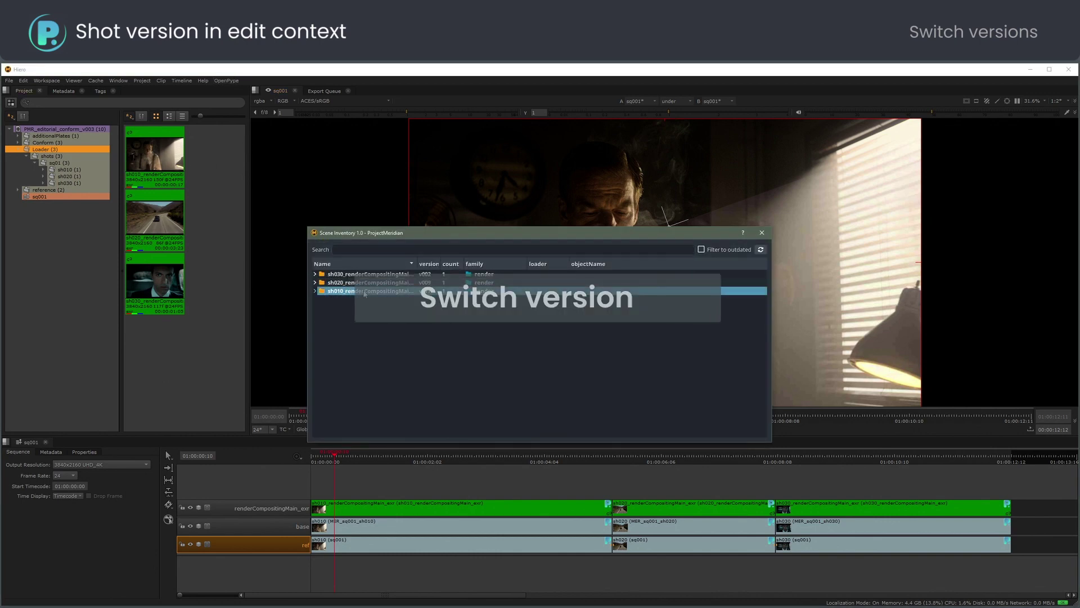
{"action": "right_click", "coordinate": [367, 290]}
{"action": "left_click", "coordinate": [405, 307]}
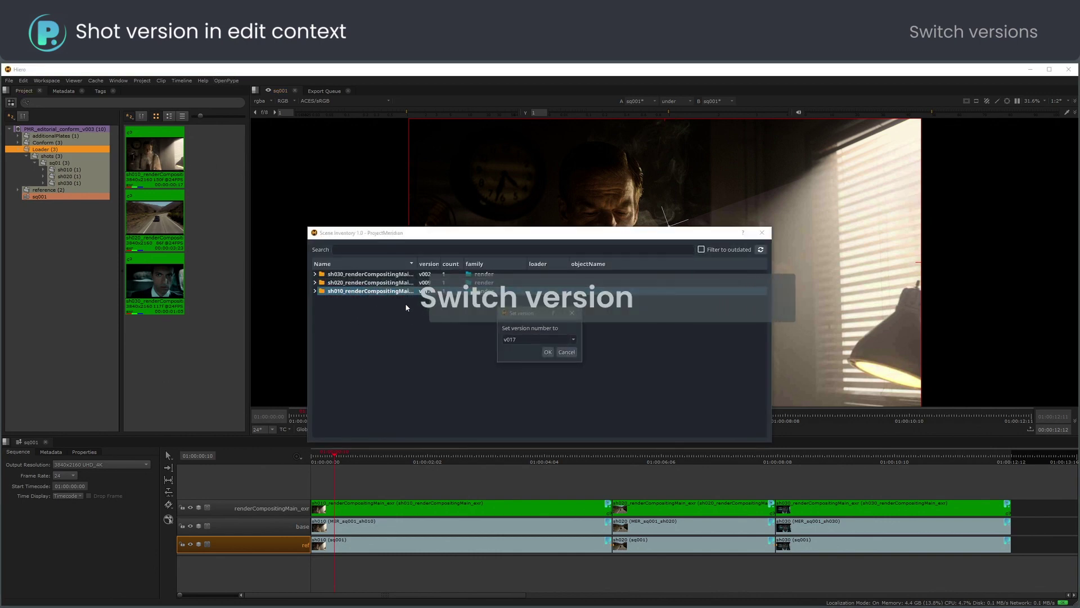
{"action": "left_click", "coordinate": [574, 340]}
{"action": "left_click", "coordinate": [548, 352]}
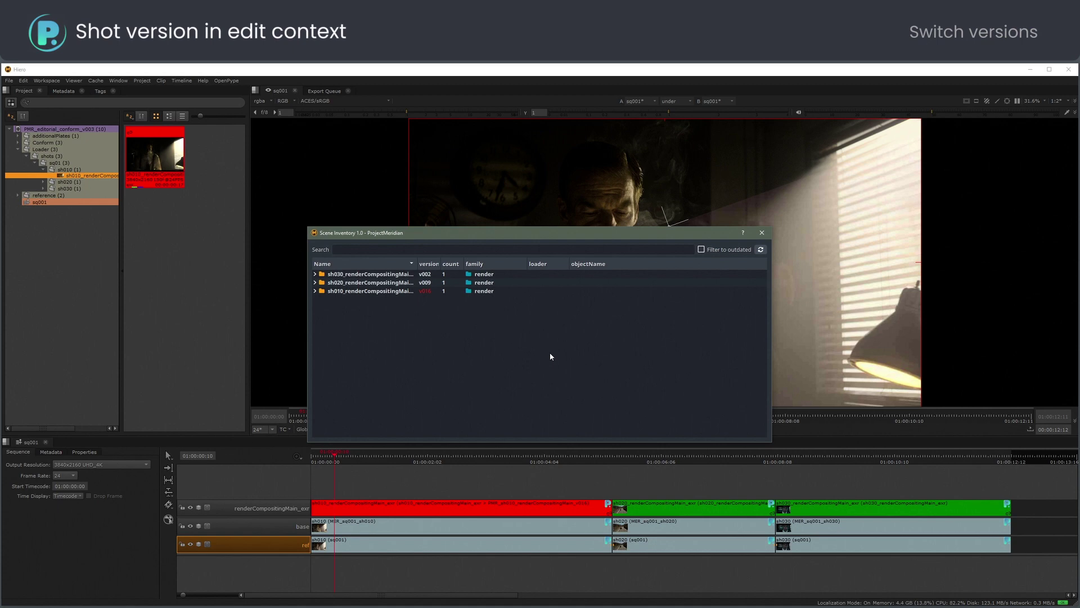
{"action": "left_click", "coordinate": [762, 232]}
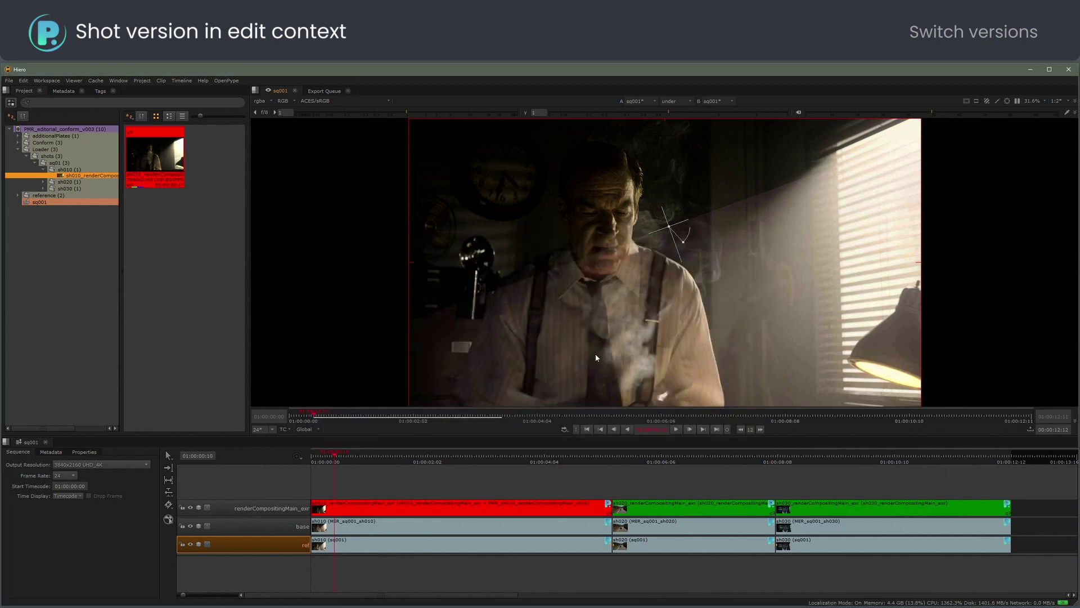
{"action": "left_click", "coordinate": [494, 505]}
{"action": "left_click", "coordinate": [672, 457]}
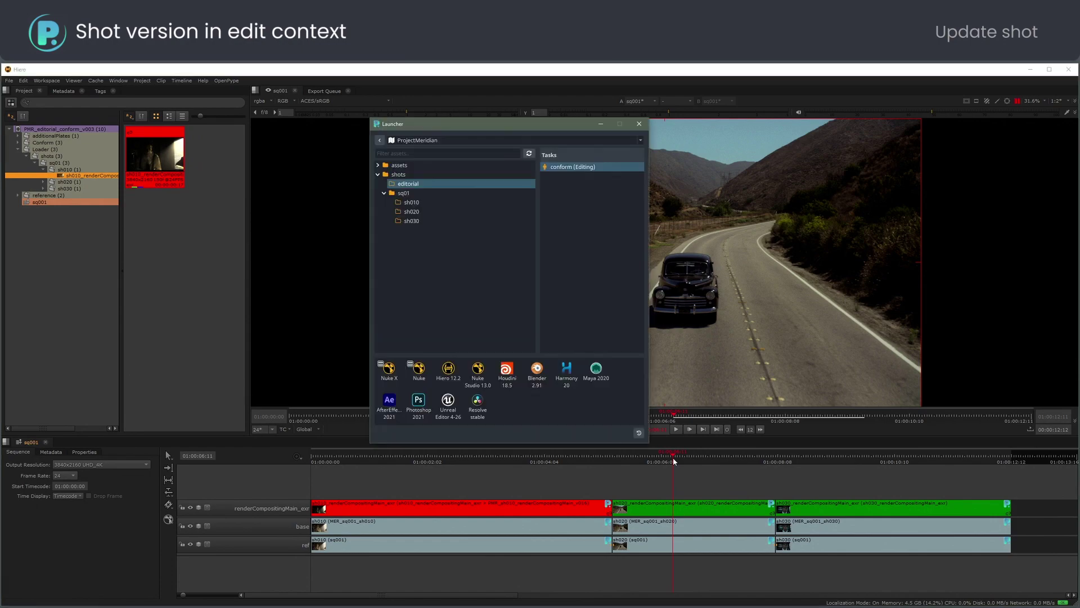
Launch Nuke for sh020 compositing and publish a new render version from the publisher
{"action": "left_click", "coordinate": [411, 211]}
{"action": "left_click", "coordinate": [414, 372]}
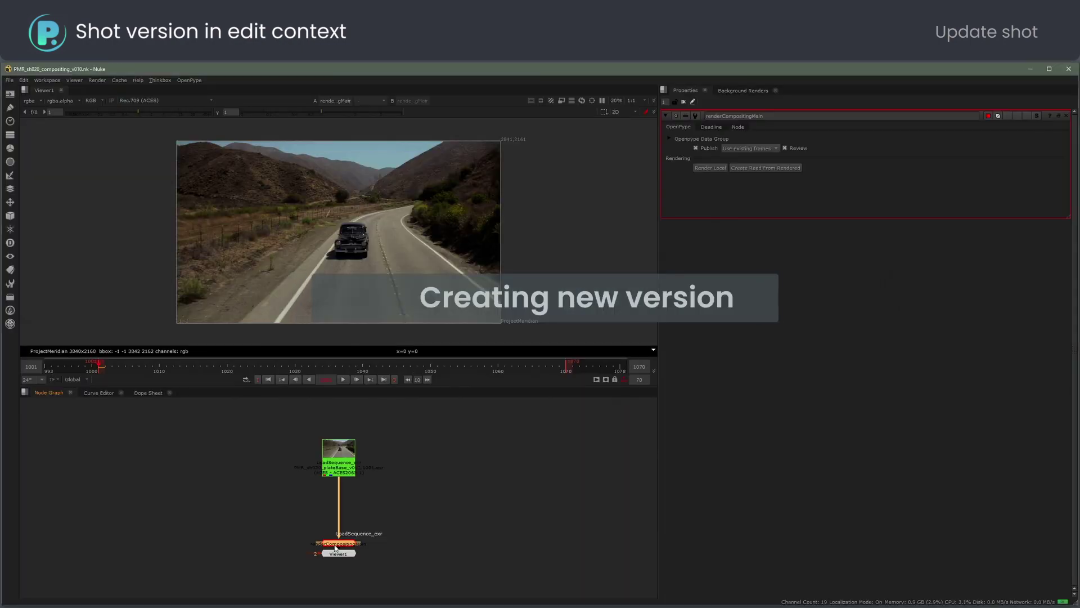
{"action": "left_click", "coordinate": [190, 79]}
{"action": "left_click", "coordinate": [205, 126]}
{"action": "type", "text": "another version"}
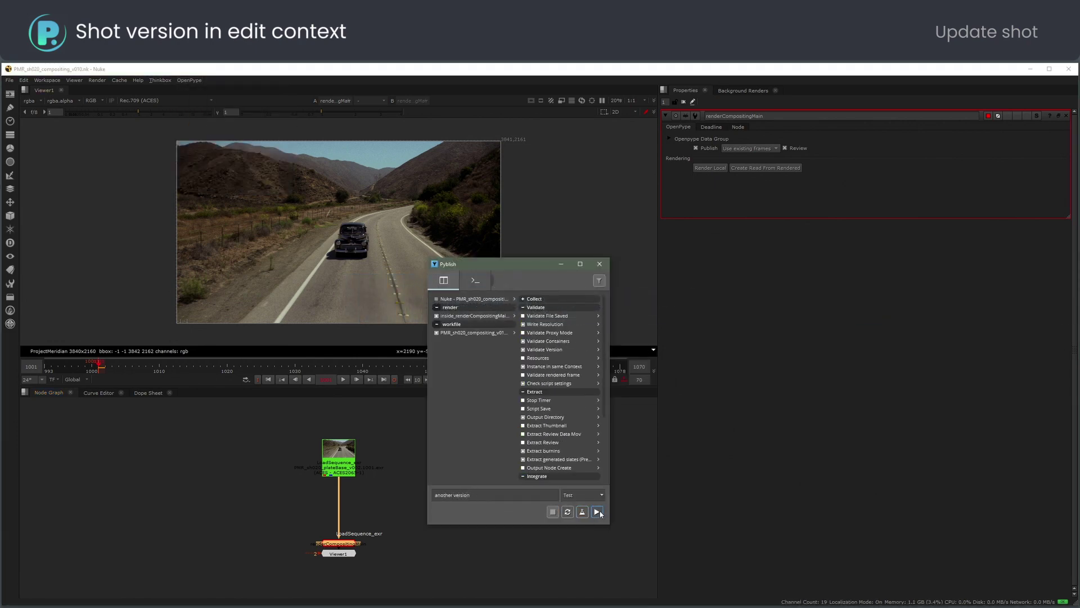
{"action": "left_click", "coordinate": [597, 511]}
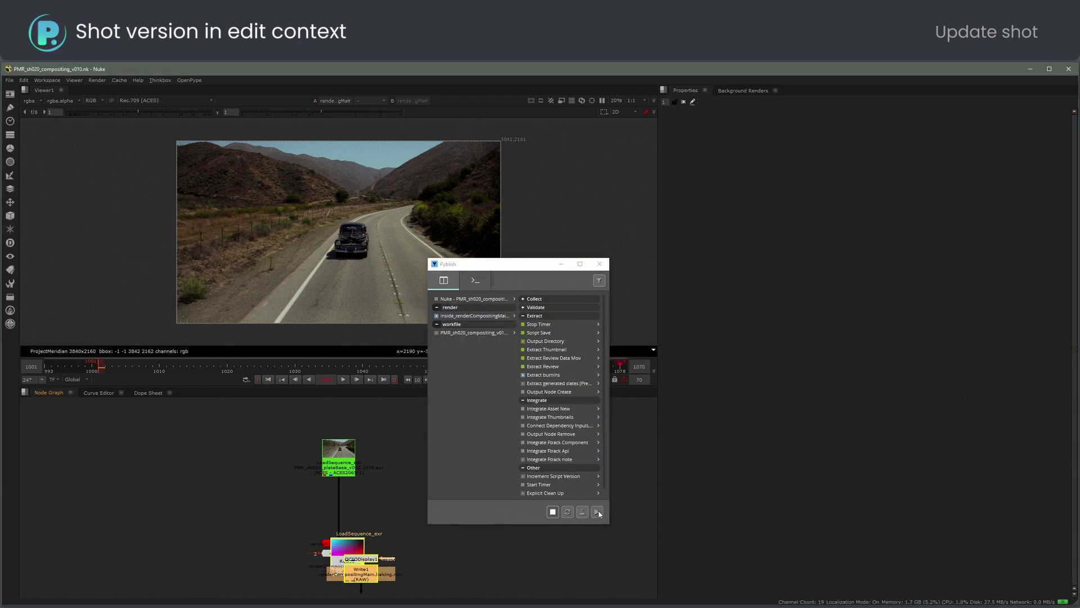
{"action": "left_click", "coordinate": [599, 263]}
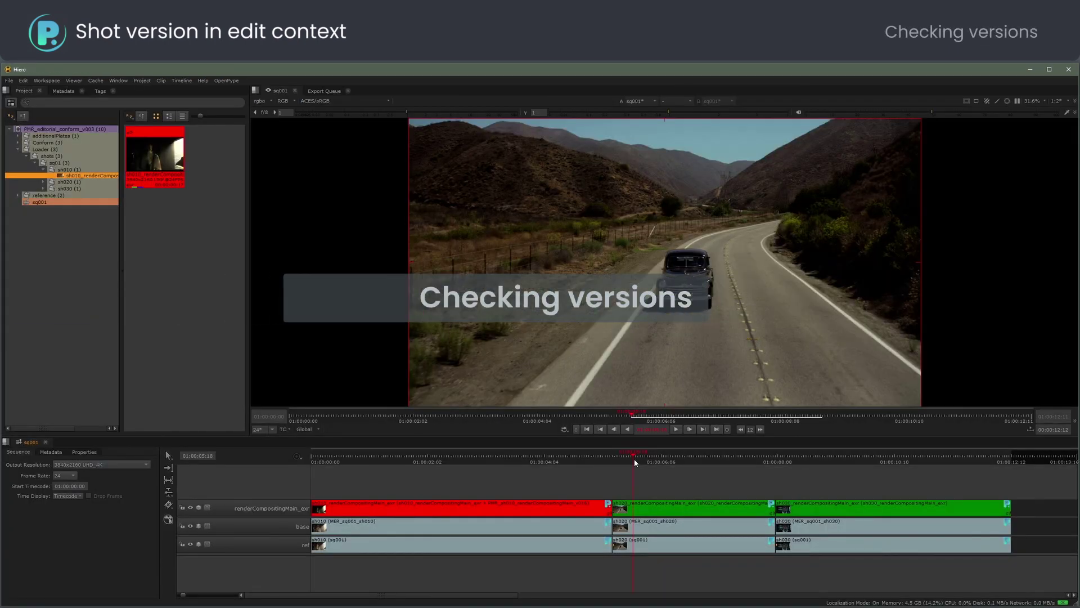
Reopen the recent conform project so the outdated sh010 and sh020 render clips show red
{"action": "left_click", "coordinate": [10, 80]}
{"action": "left_click", "coordinate": [279, 108]}
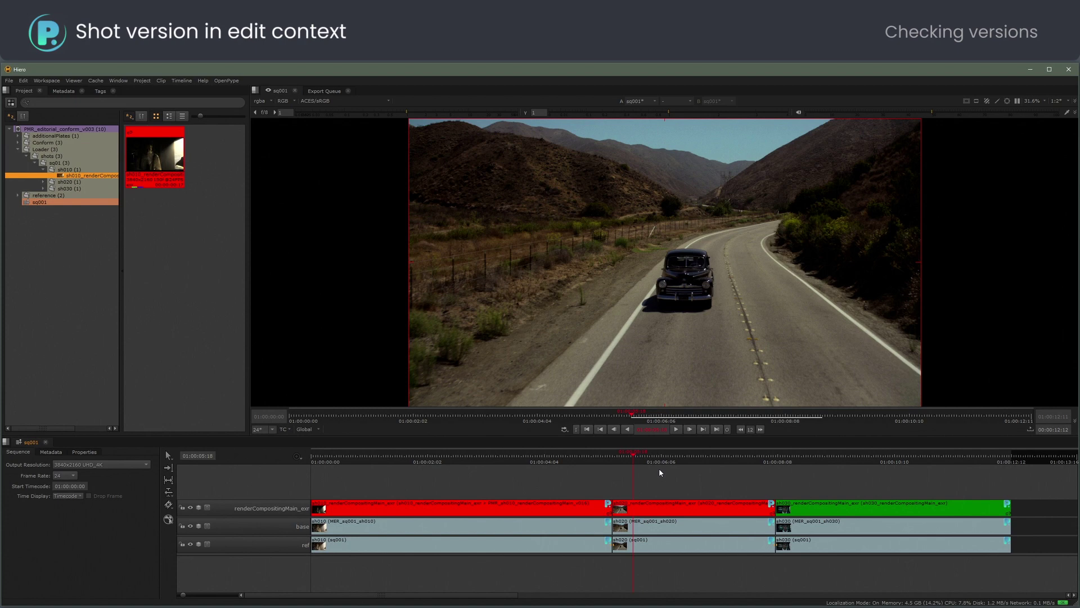
{"action": "left_click", "coordinate": [226, 81]}
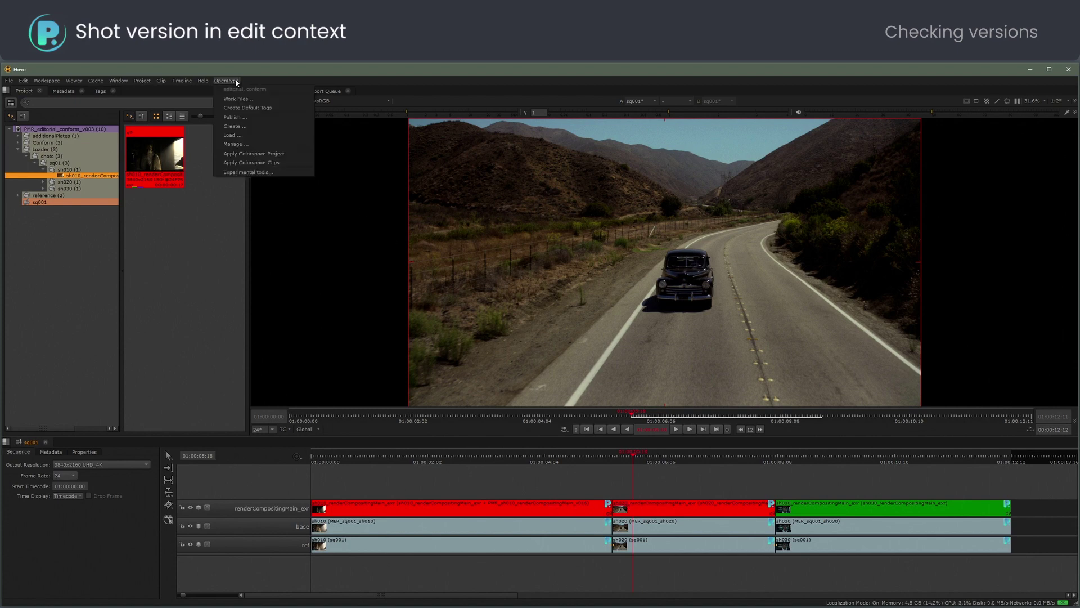
Update the sh010, sh020 and sh030 render entries to their latest versions in Scene Inventory
{"action": "left_click", "coordinate": [245, 144]}
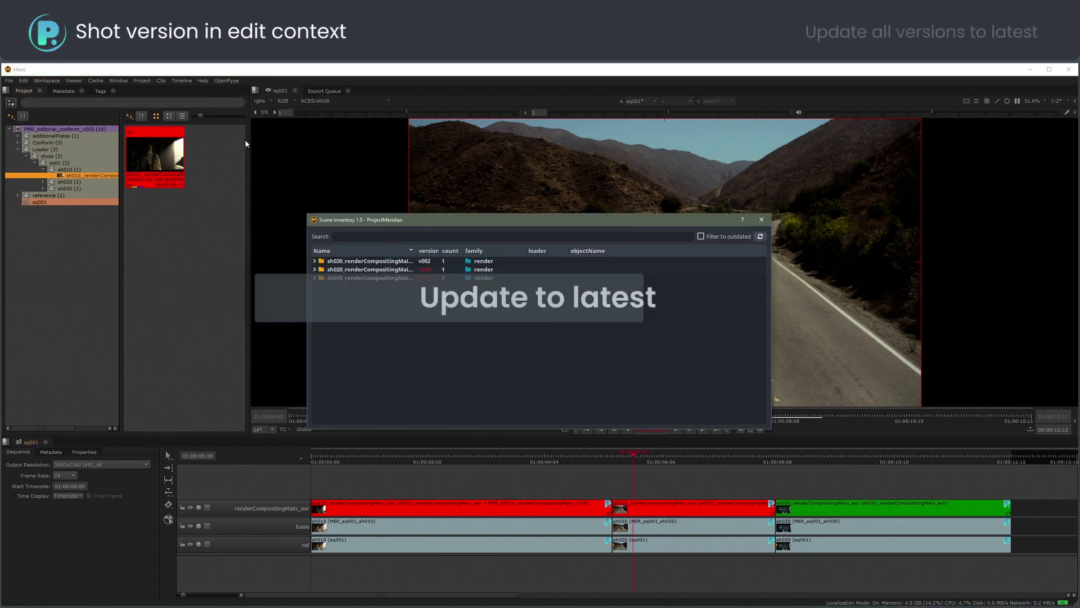
{"action": "right_click", "coordinate": [410, 272]}
{"action": "left_click", "coordinate": [423, 274]}
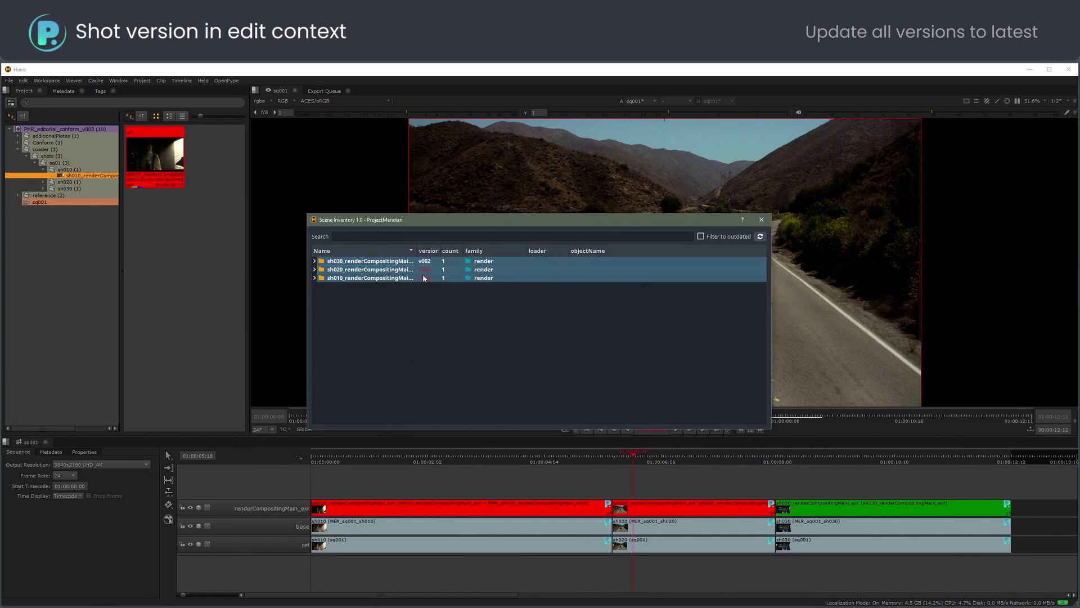